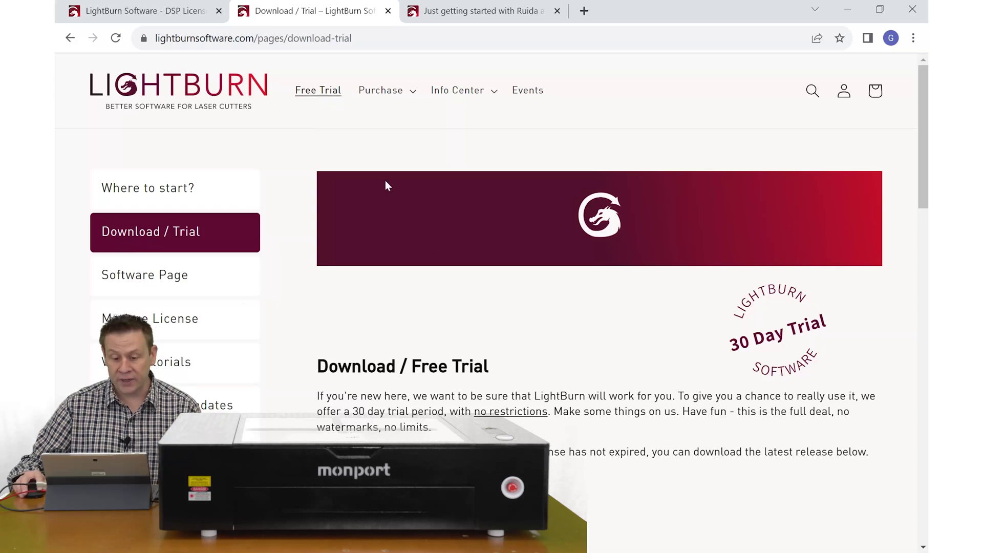
Scroll down the download page and switch to the DSP License Key product page
scroll(470, 315, down, 1)
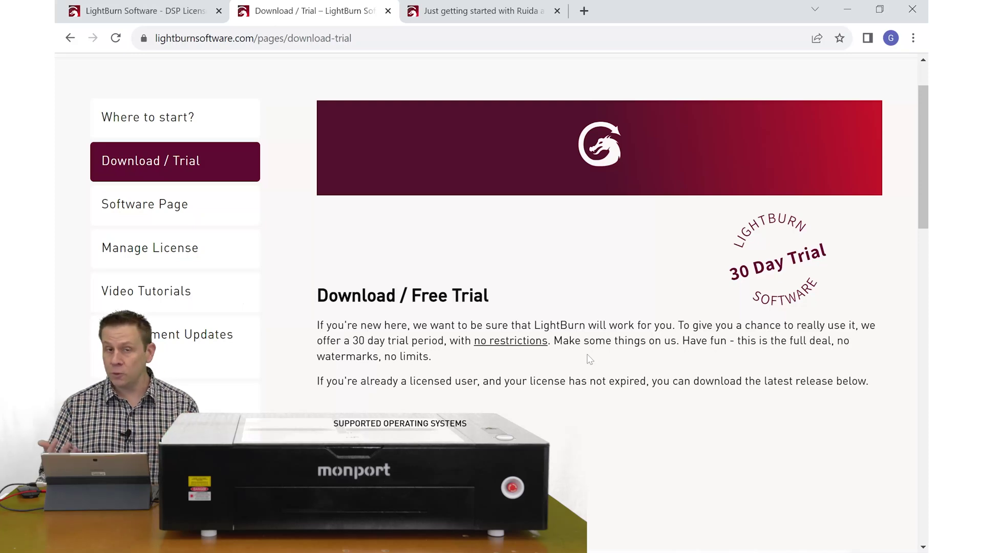
key(ctrl+shift+Tab)
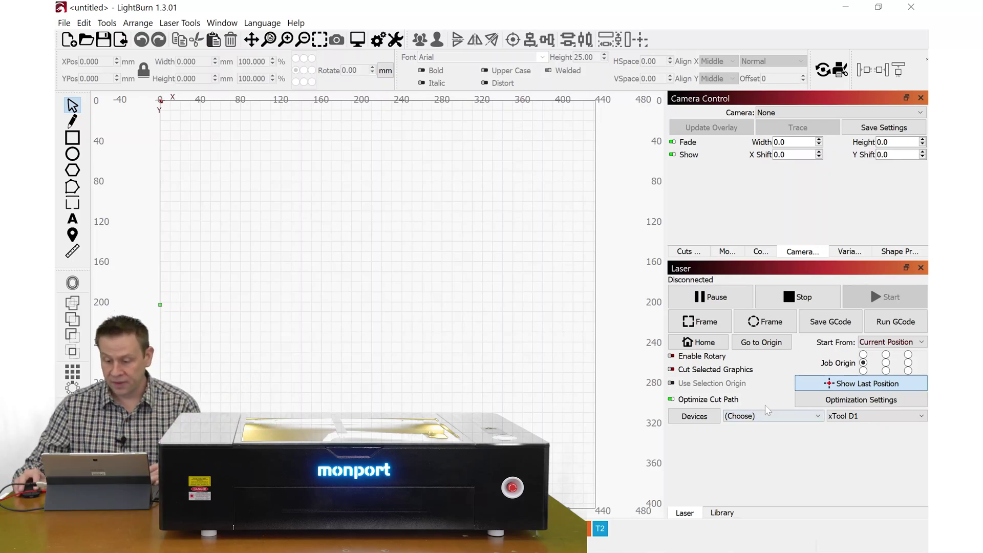
Run Find My Laser over USB, detecting the Ruida 644XS on Packet/USB and Serial/USB
click(700, 423)
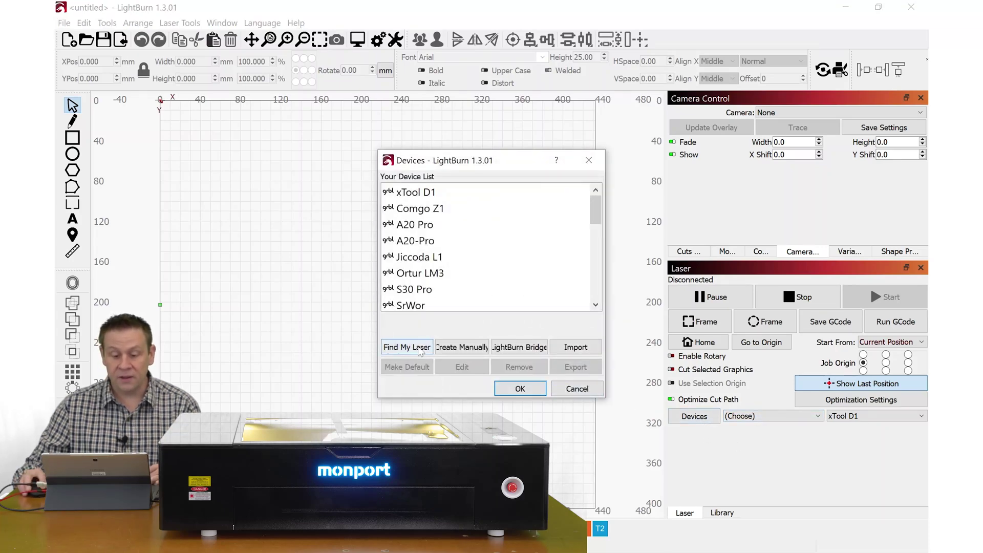
click(430, 350)
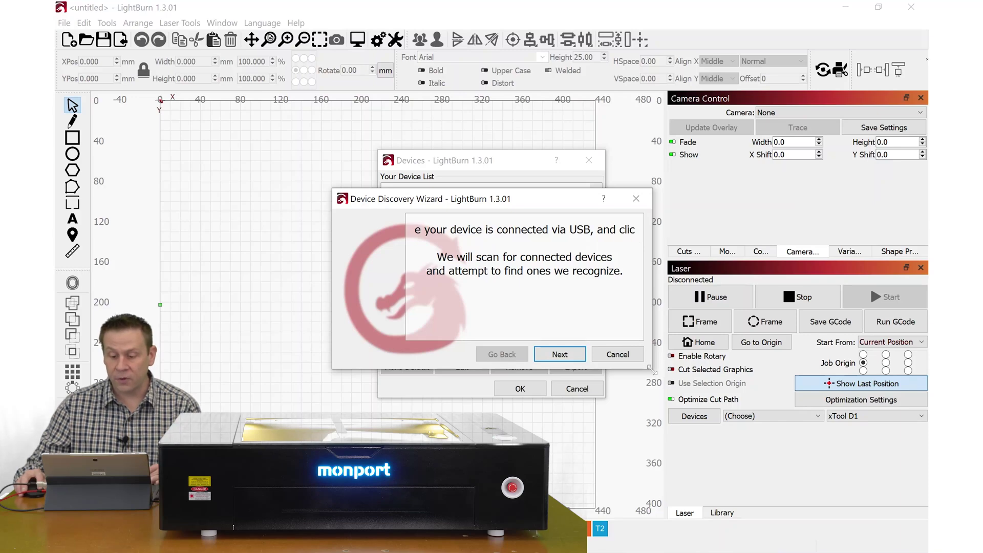
drag(652, 369, 782, 437)
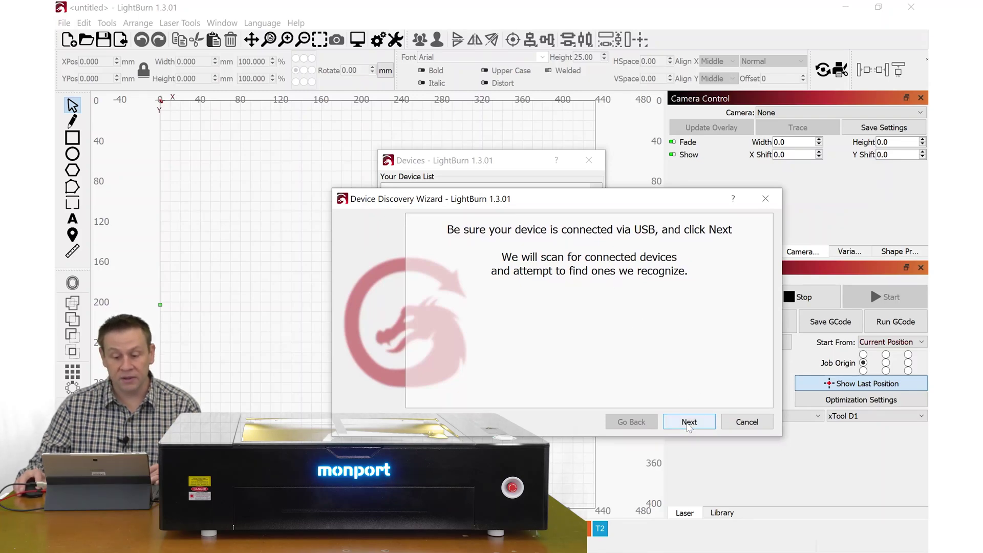
click(689, 423)
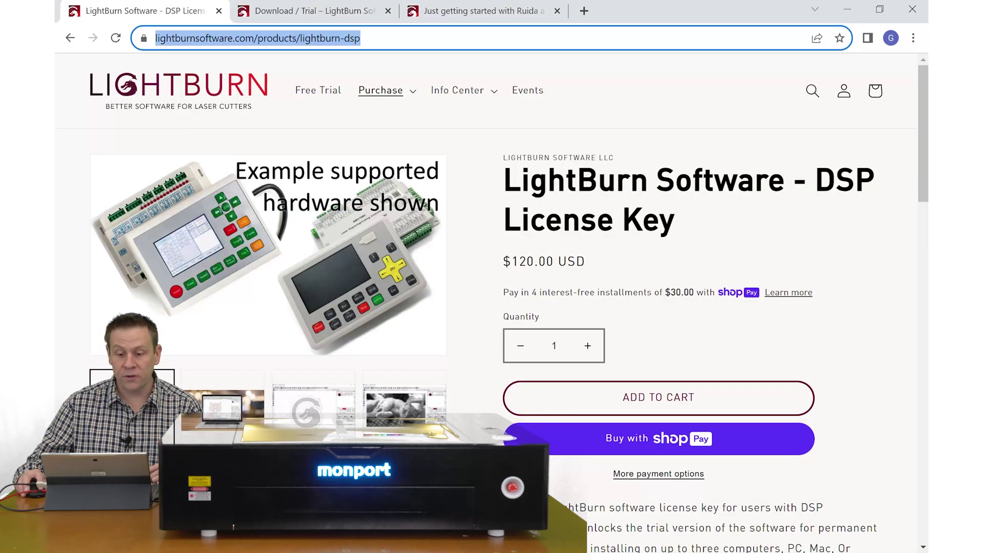
click(468, 21)
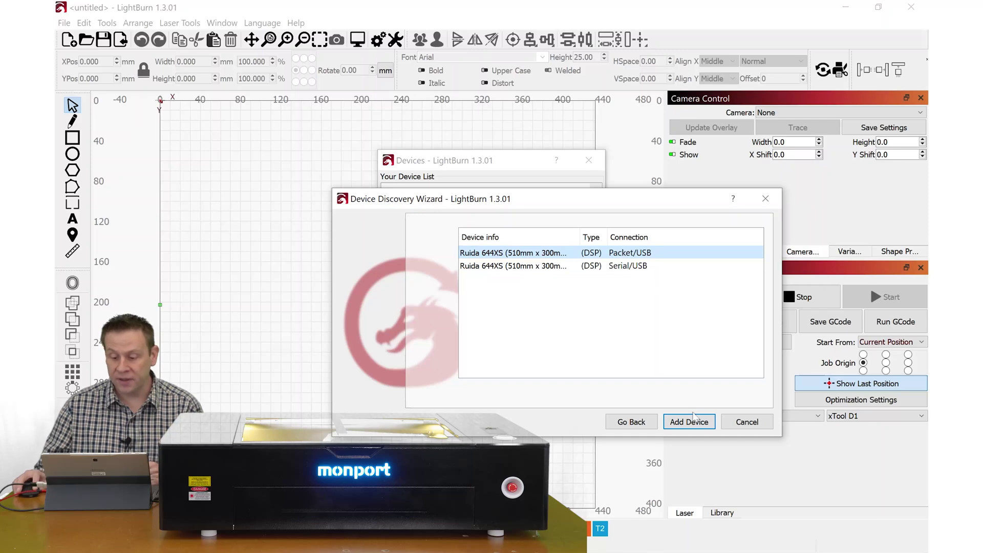
click(693, 417)
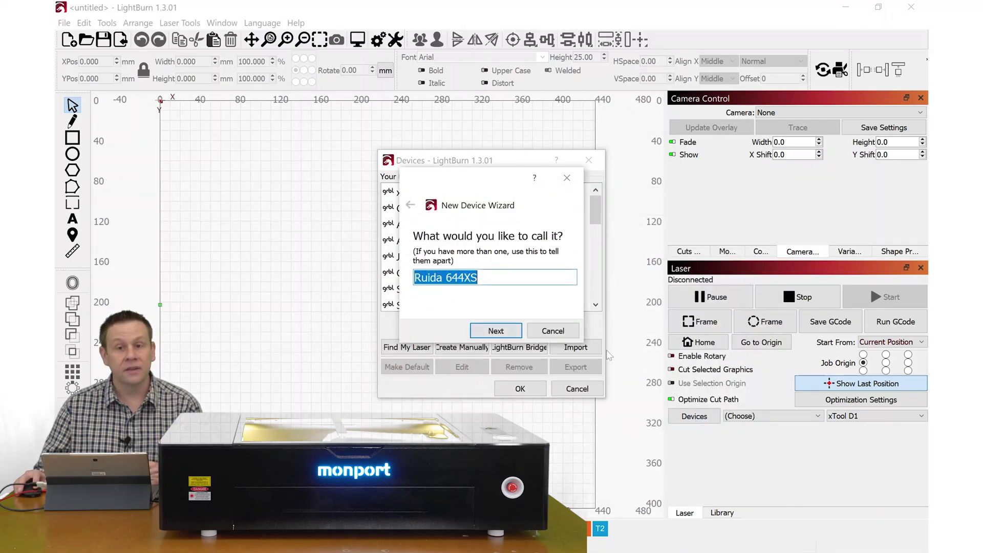
Add the Ruida device named Onyx with a rear-right origin and close the Devices list
text(On)
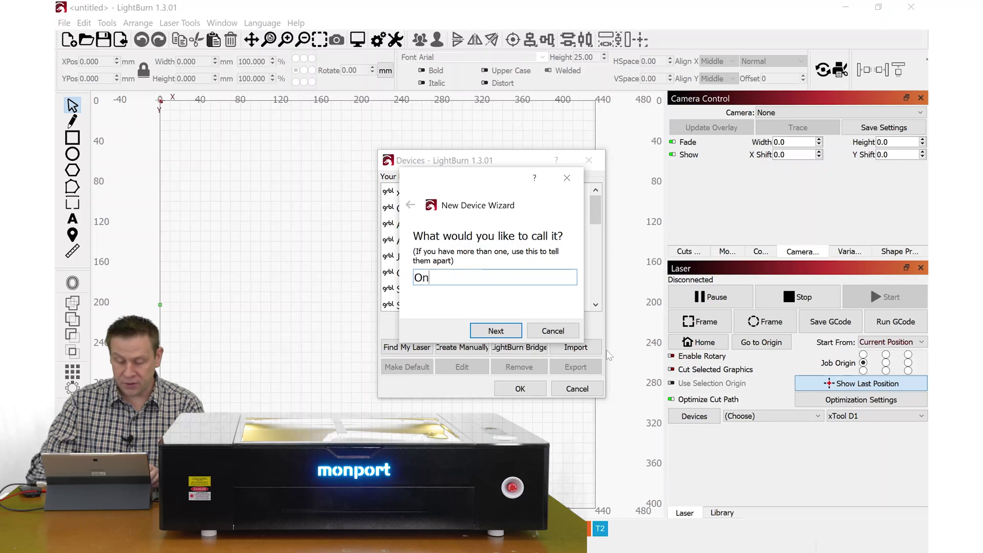
text(yx)
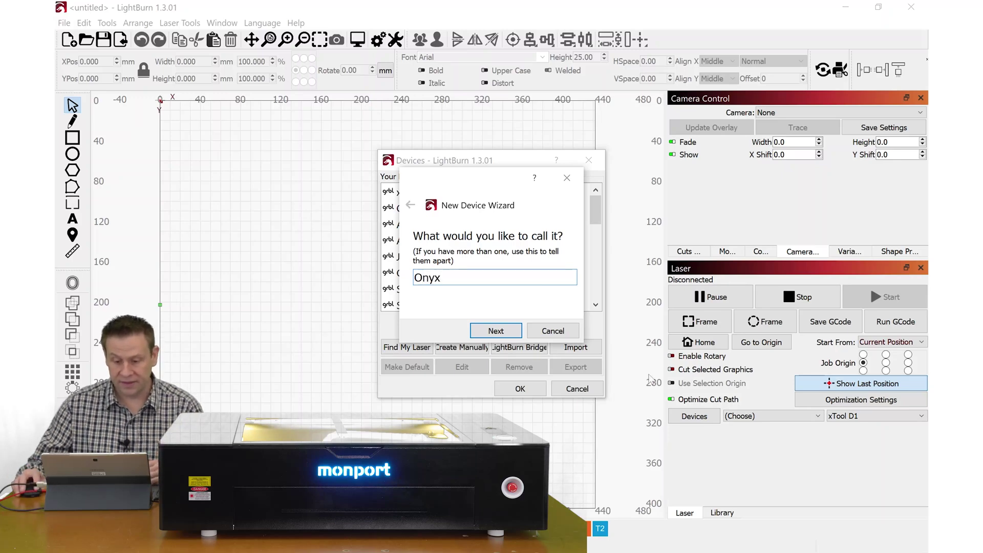
click(508, 334)
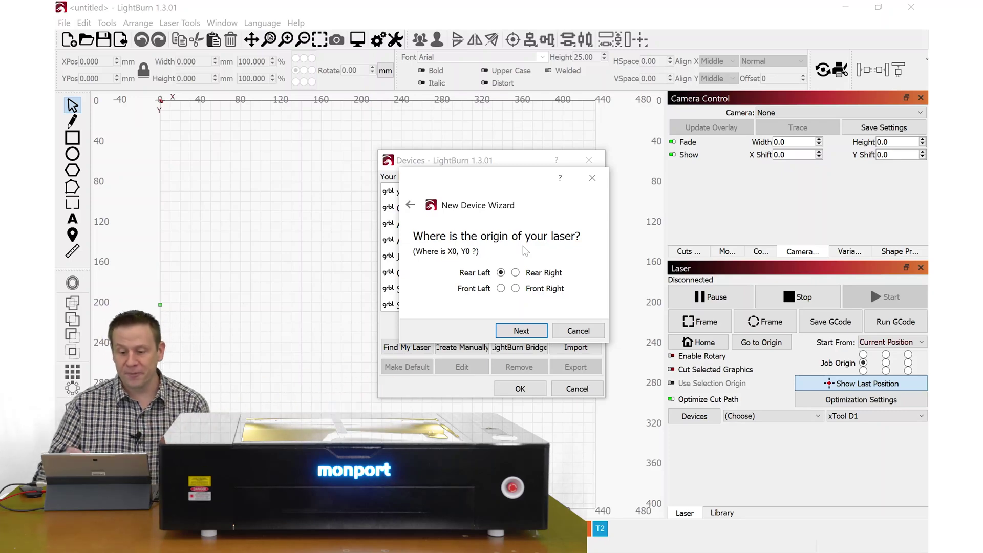
click(534, 333)
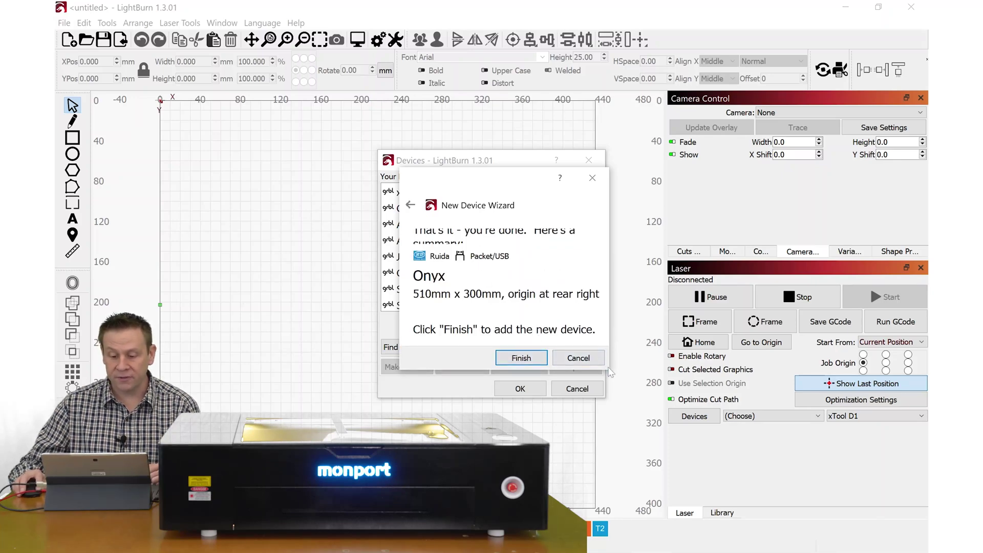
drag(612, 371, 673, 430)
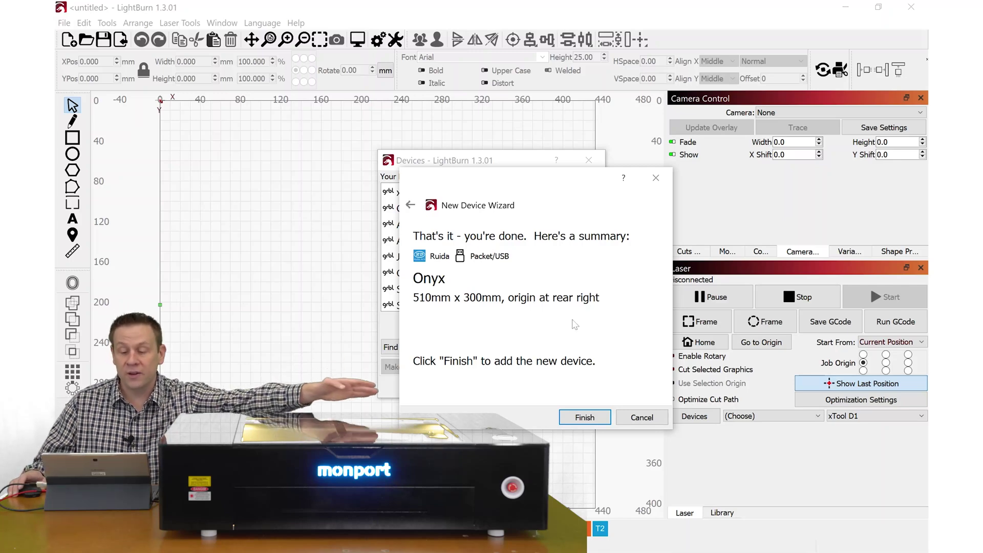
click(602, 421)
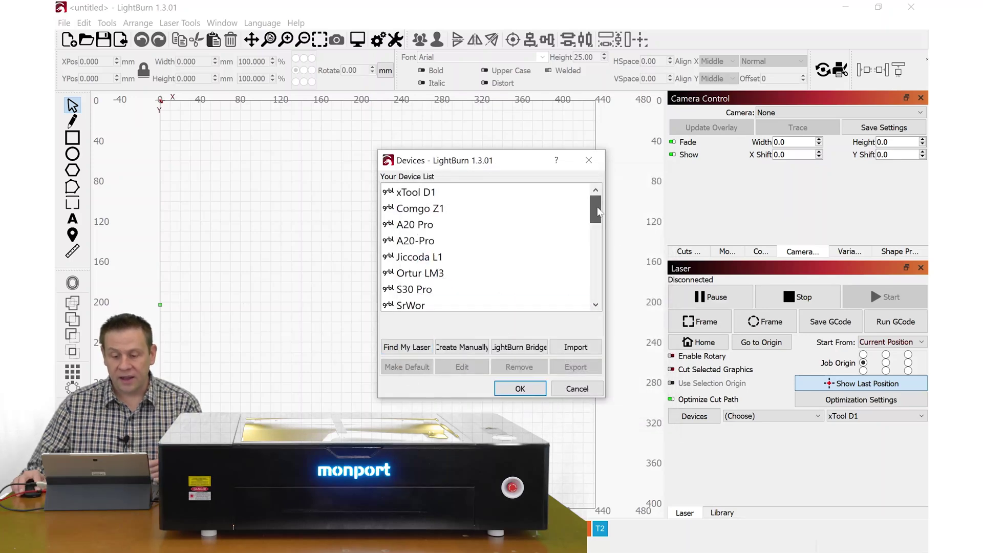
drag(595, 210, 607, 295)
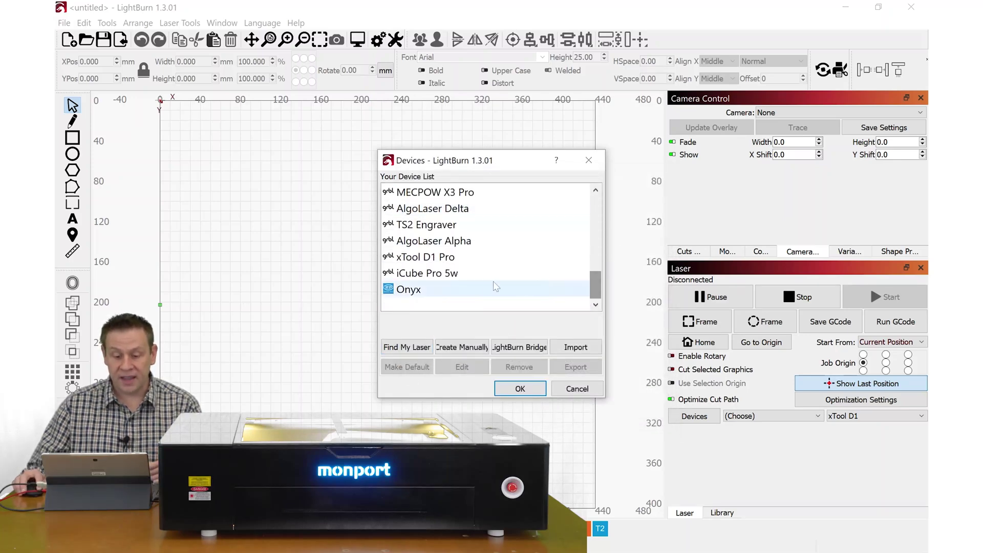
click(521, 390)
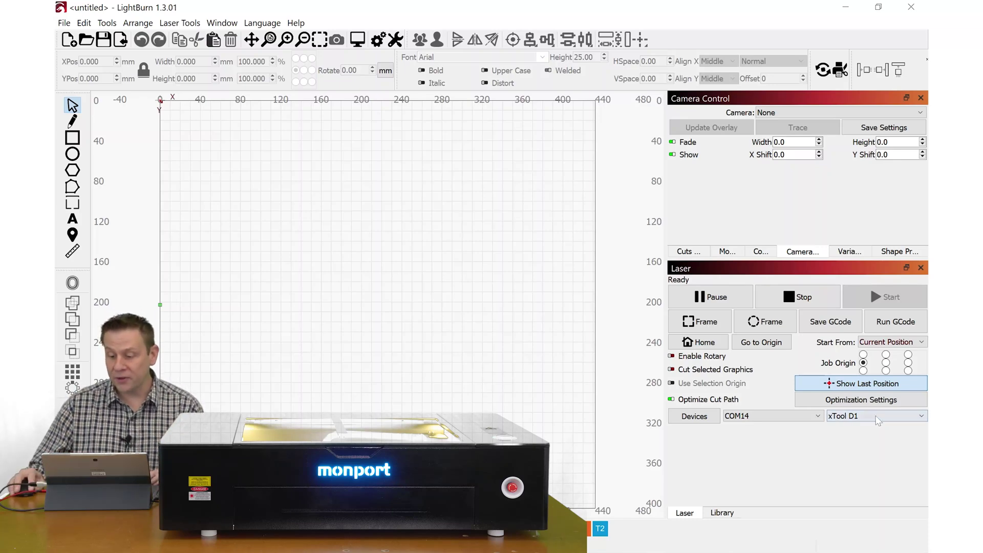
click(878, 416)
Make Onyx the active laser and set Start From to Absolute Coords
scroll(906, 493, down, 6)
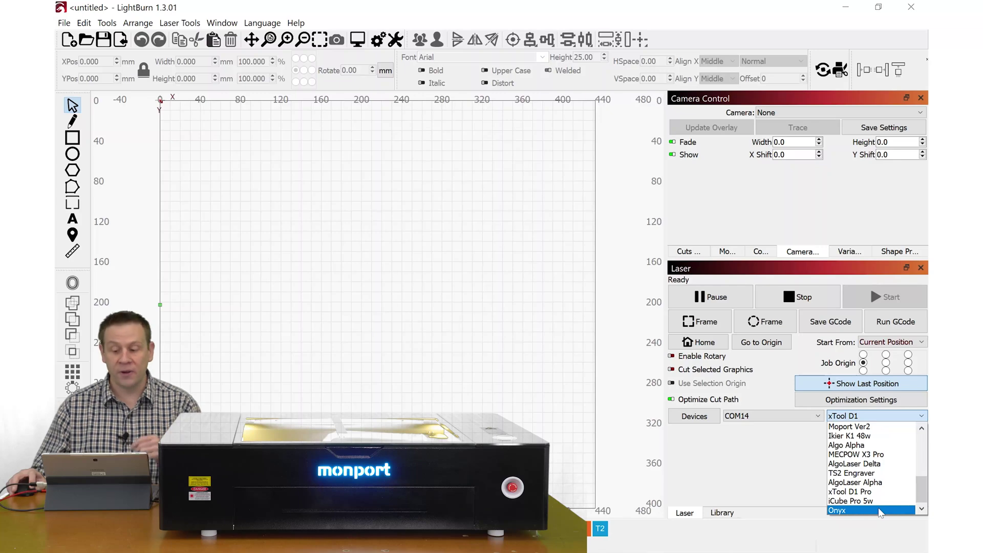
key(Escape)
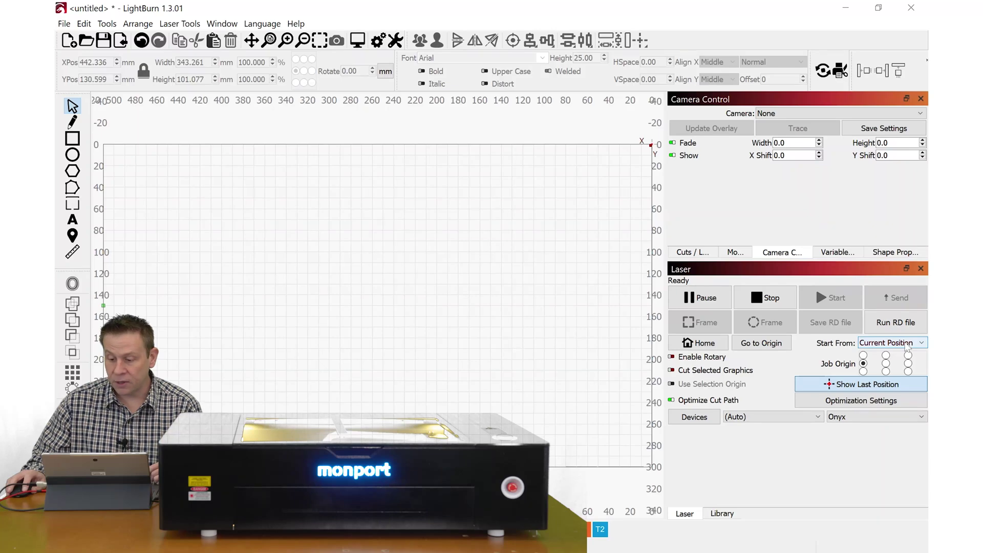
click(905, 347)
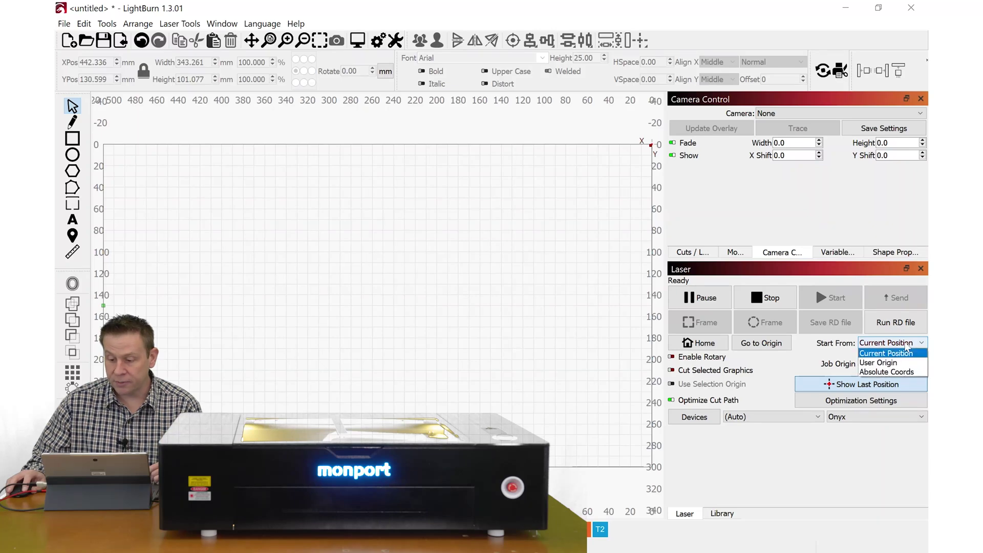
click(903, 372)
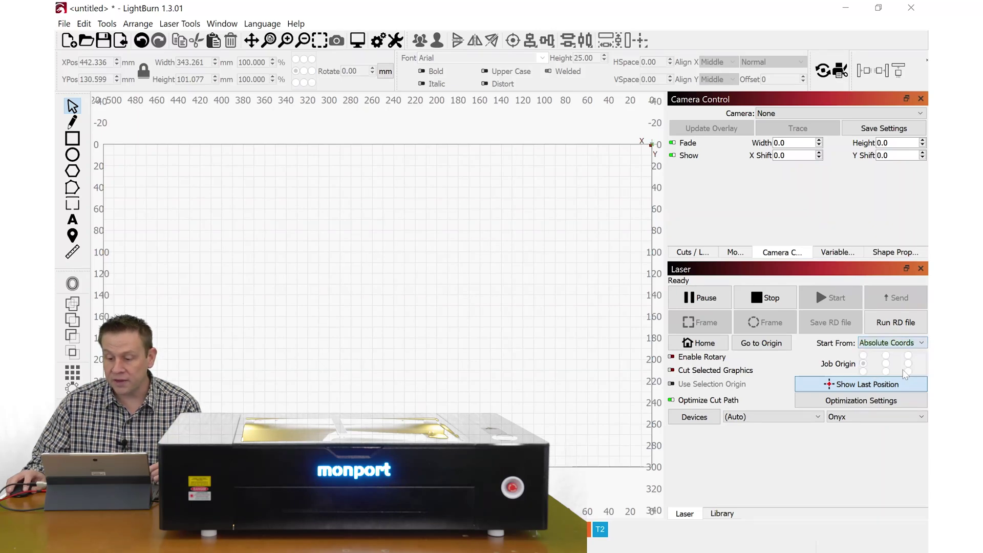
click(77, 142)
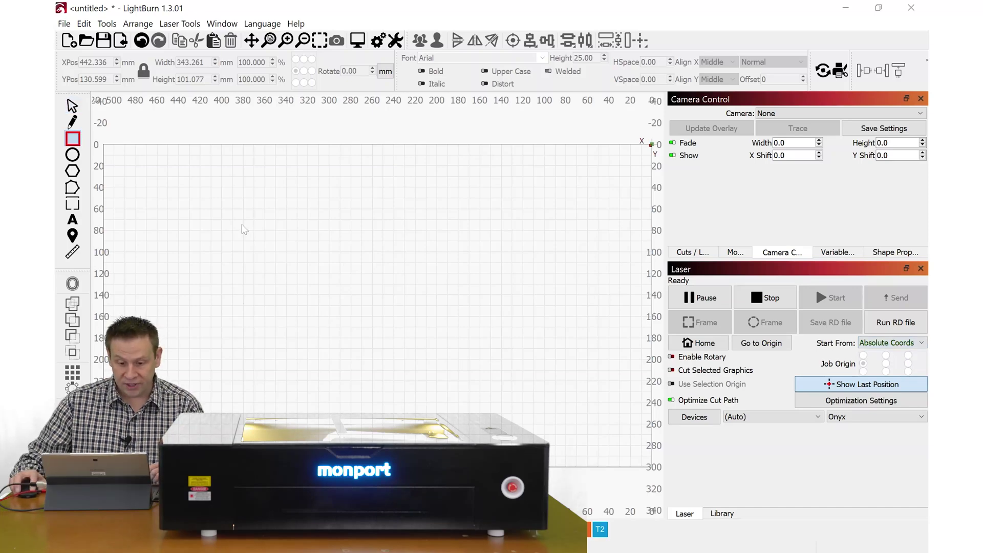
Drag out a wide rectangle of about 251 × 107 mm on the canvas
drag(241, 224, 512, 339)
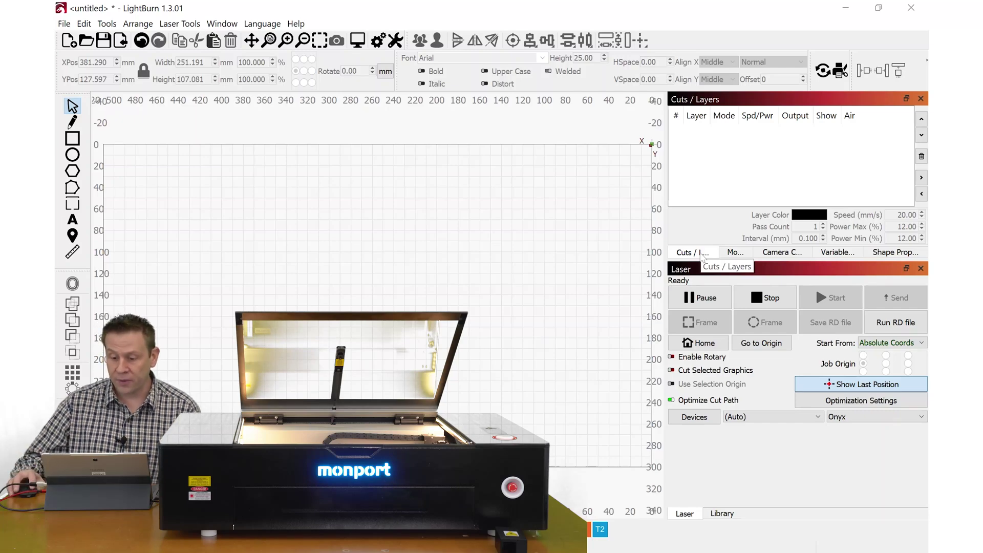
Set the Move panel jog distance to 1.00 mm and jog the Z axis down once
click(736, 253)
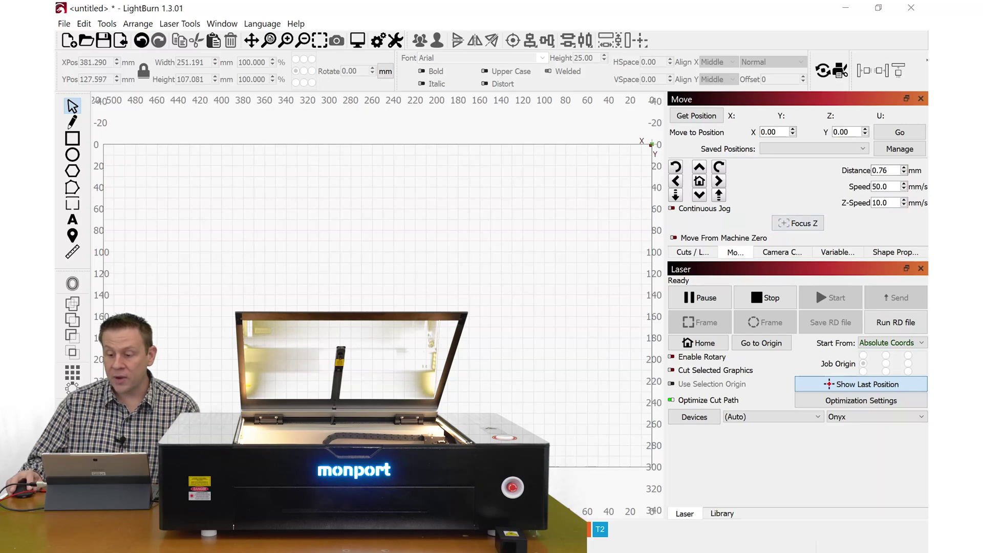
double_click(880, 170)
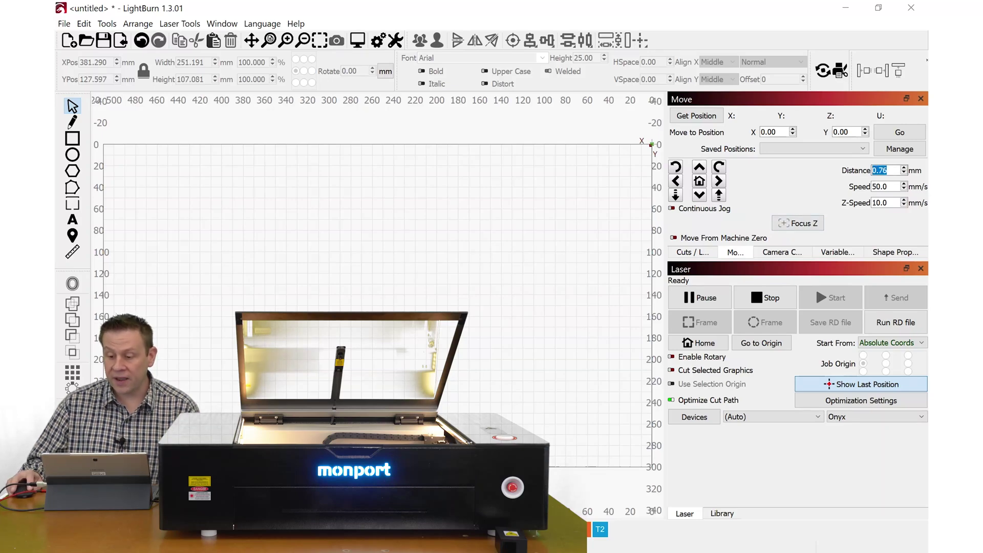
text(1)
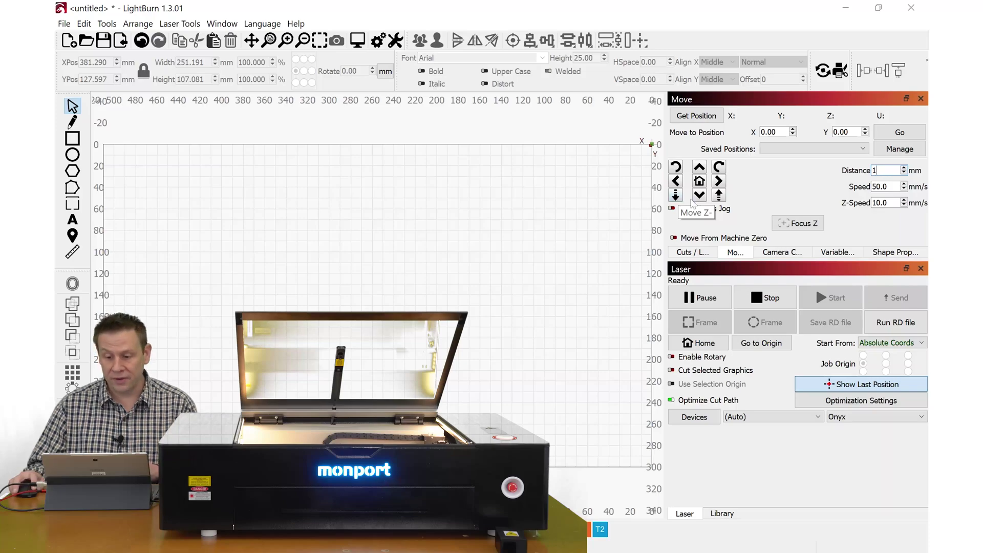
click(675, 197)
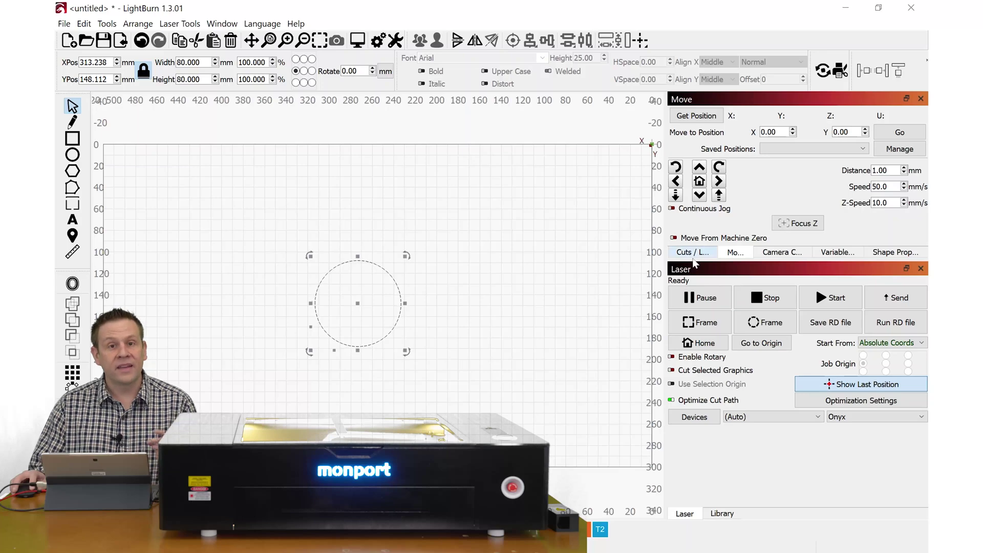
Set layer C00 to Line mode at 20 mm/s with 60% max and 60% min power
click(694, 256)
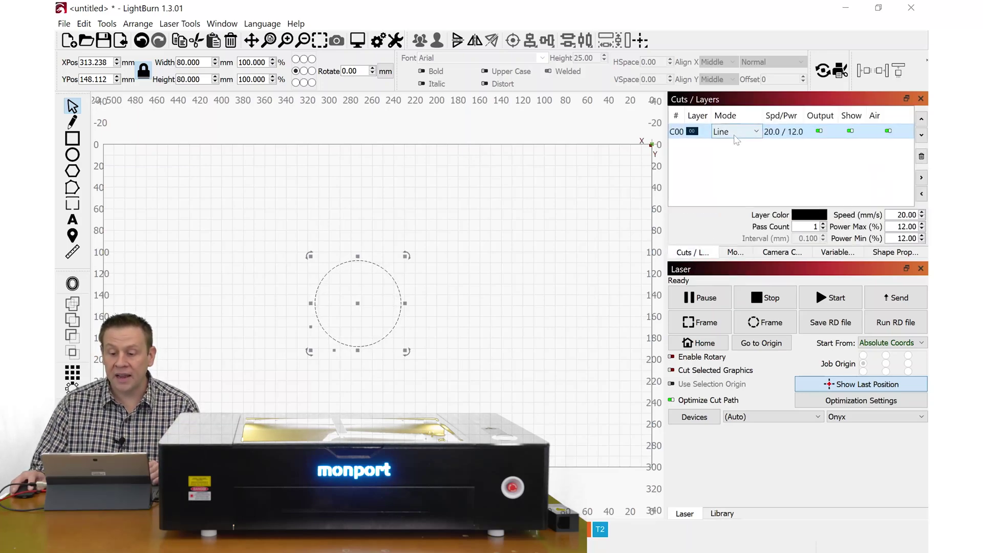
click(737, 133)
click(744, 135)
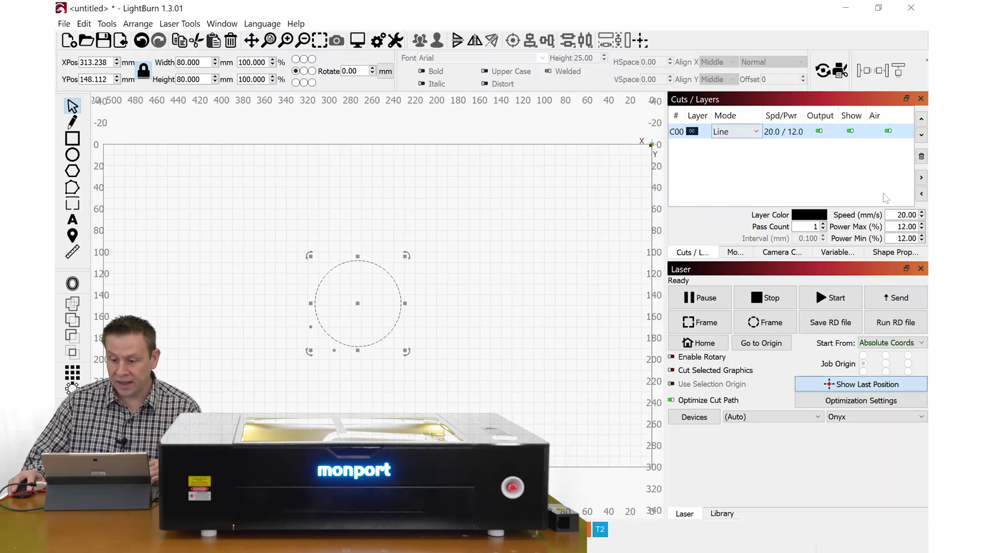
drag(897, 215, 916, 215)
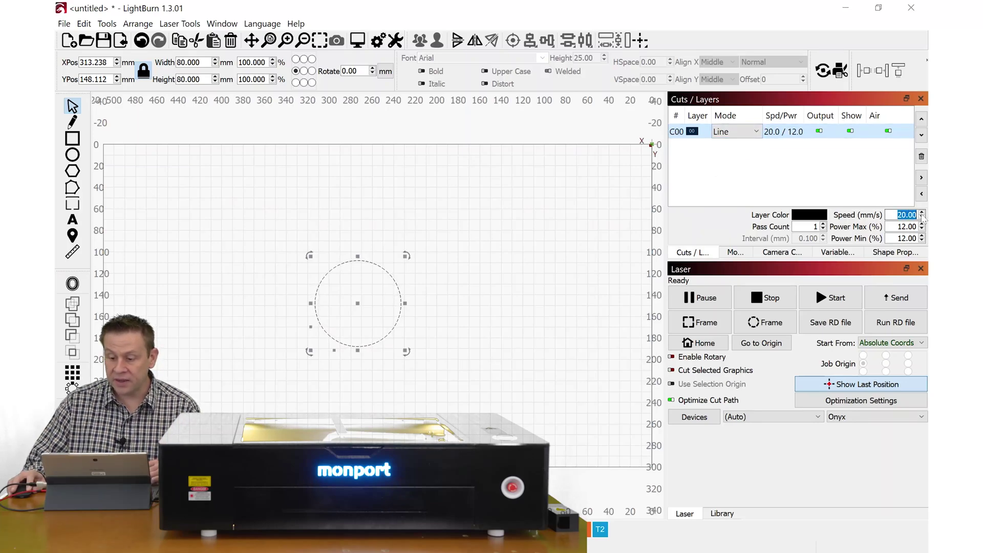
text(20)
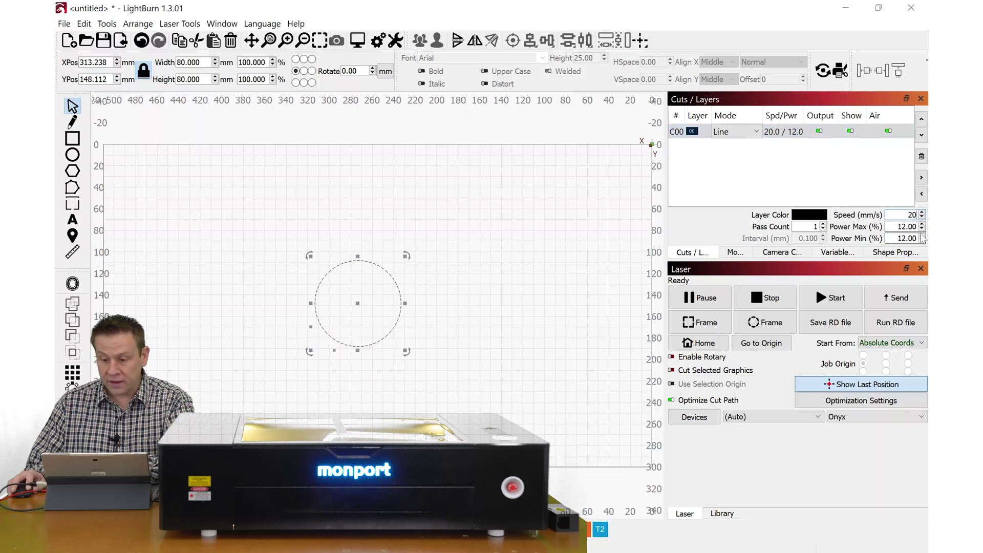
key(Tab)
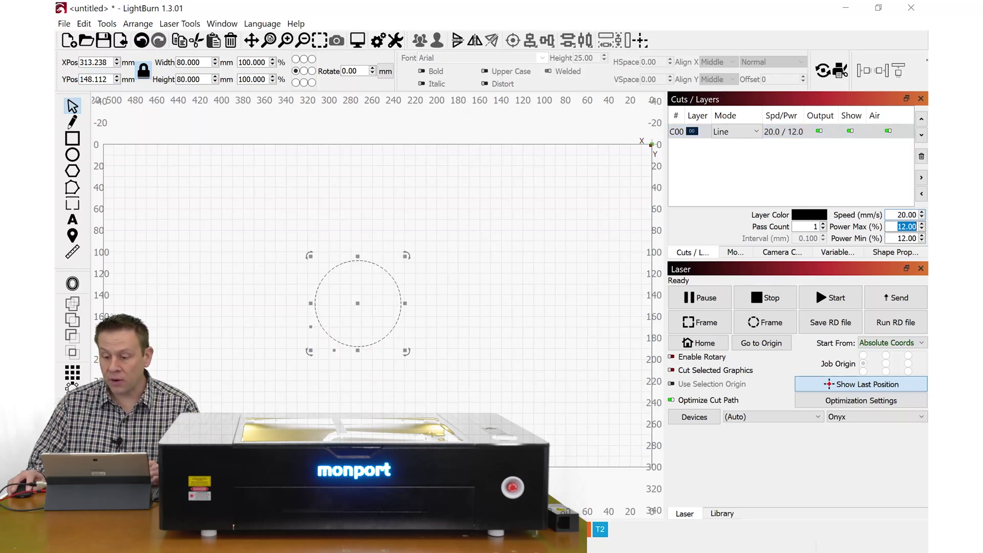
text(60)
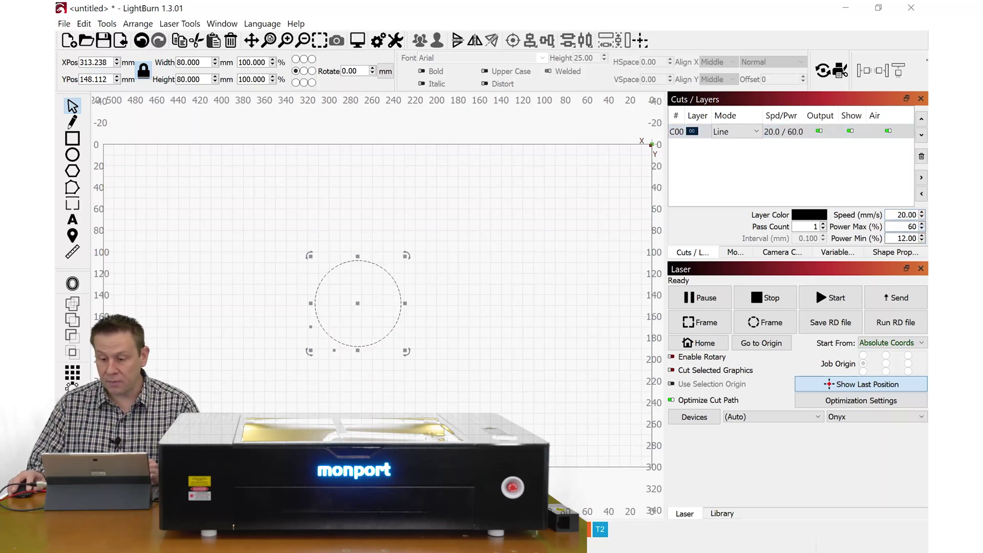
key(Tab)
text(6)
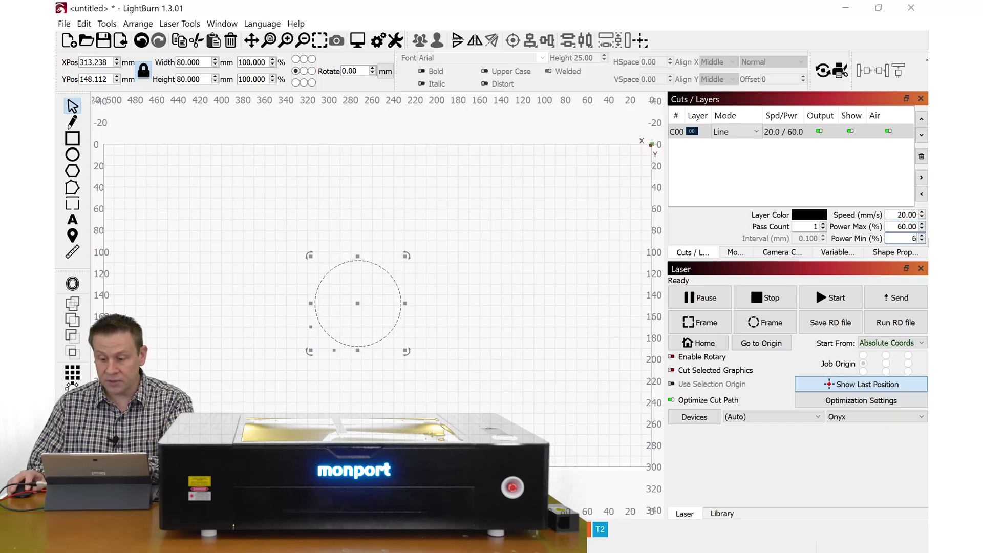
text(0)
key(Return)
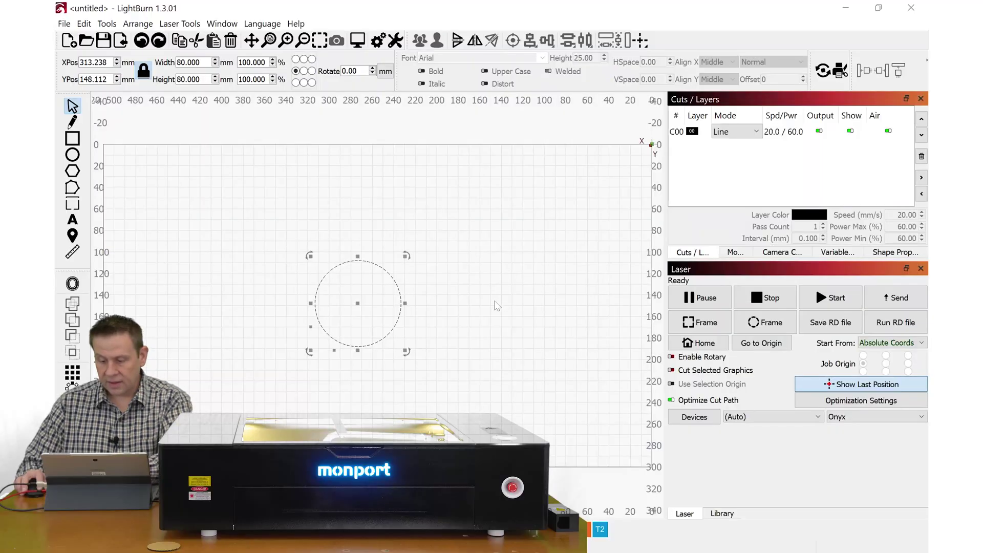
Delete the circle, draw a 98.074 mm square, and shift it right of centre
key(Delete)
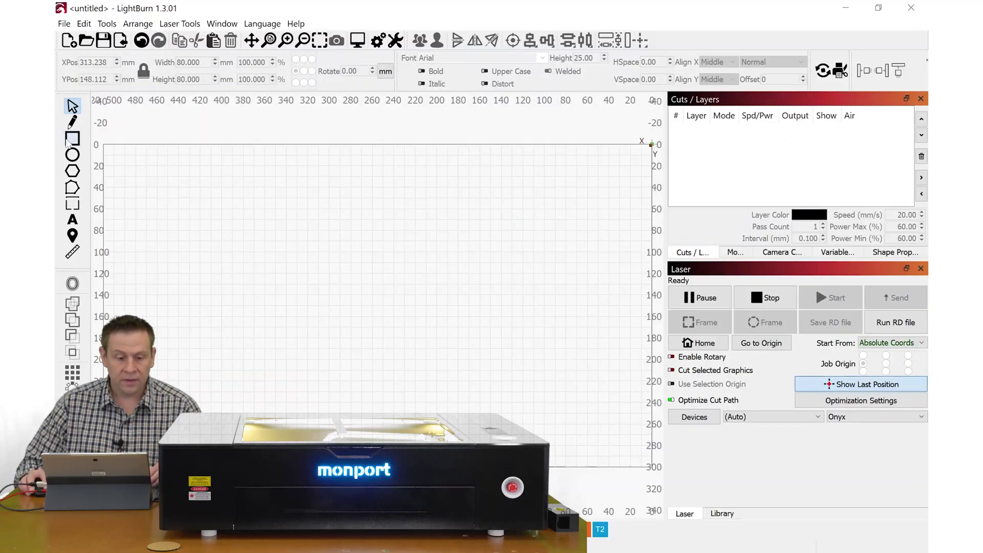
click(73, 141)
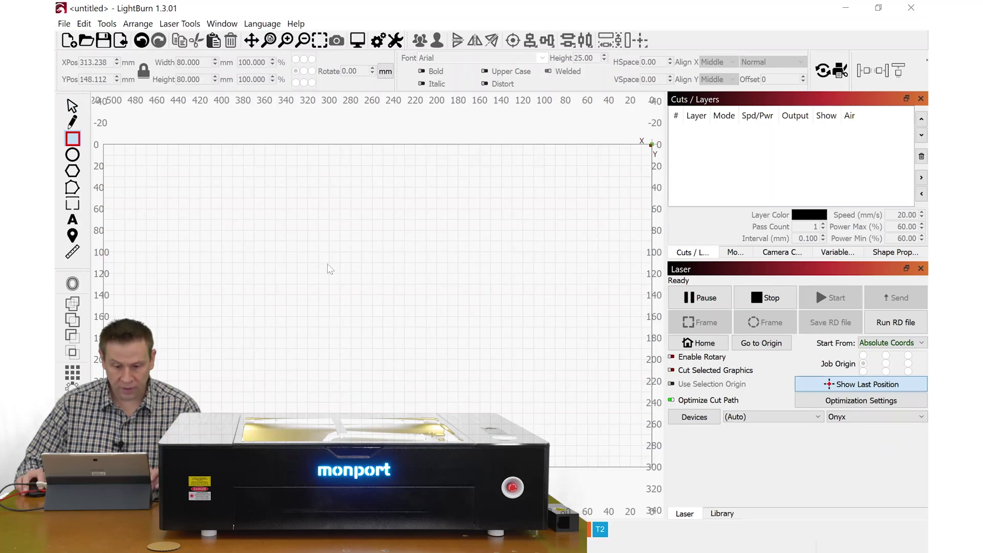
drag(334, 248, 441, 326)
key(Escape)
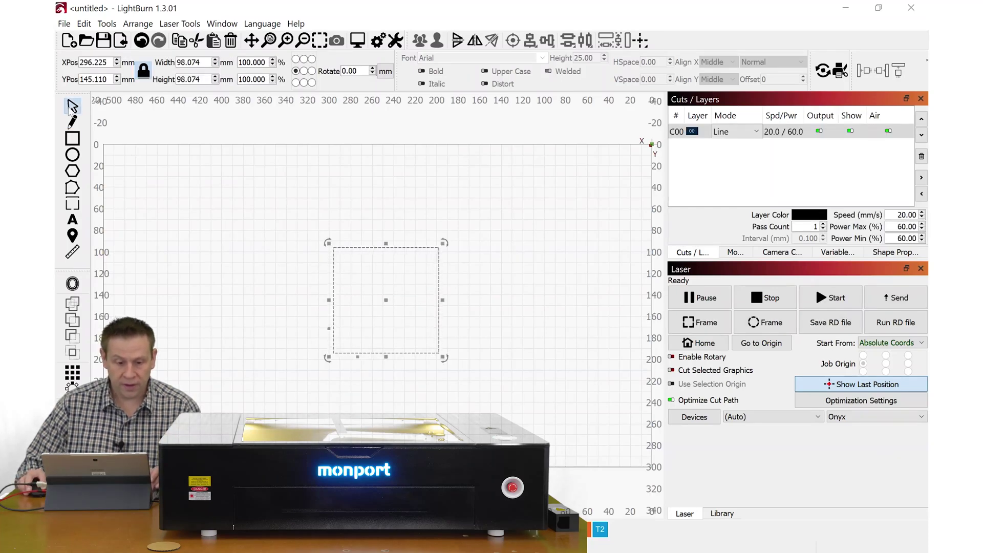
drag(386, 301, 471, 295)
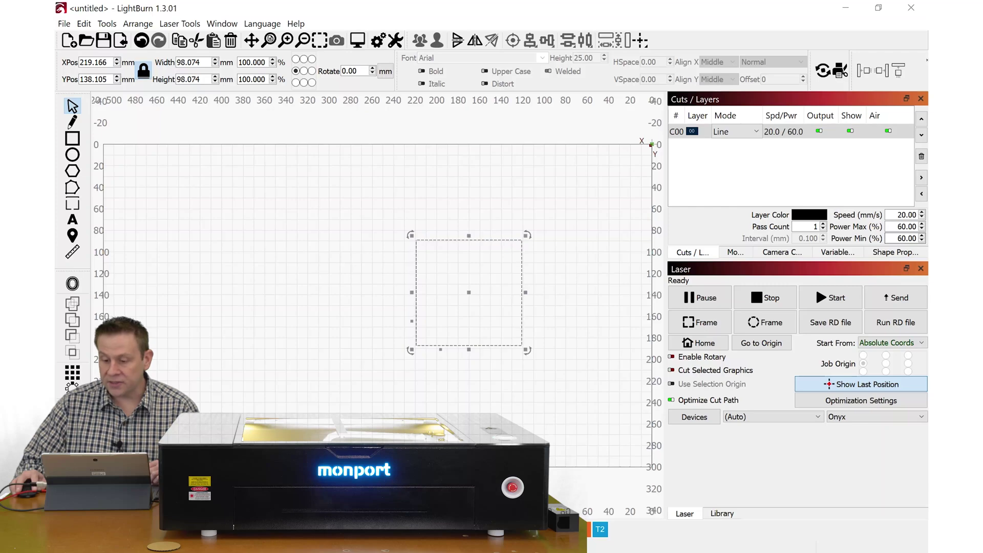
Lower the C00 layer's minimum power from 60 to 58%
drag(897, 238, 918, 239)
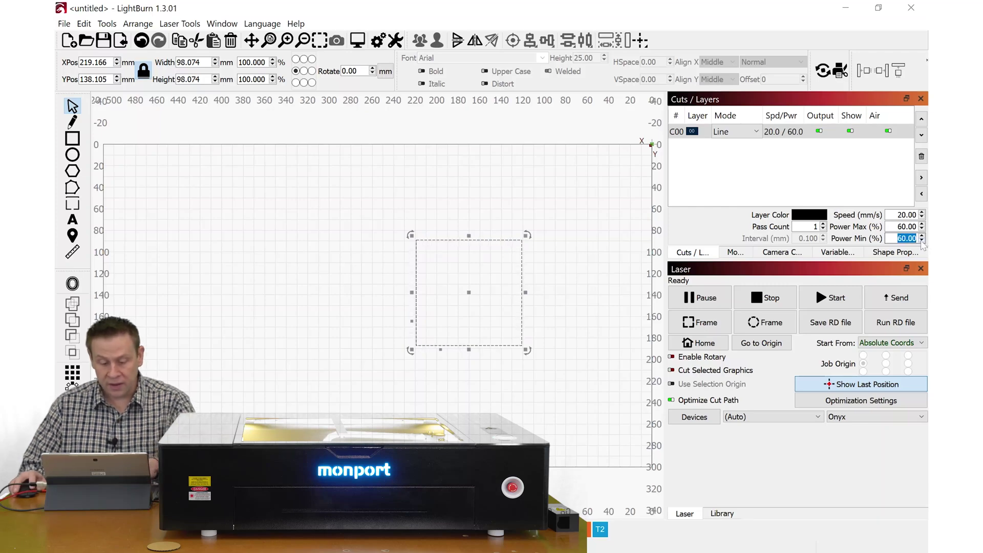
text(58)
click(898, 227)
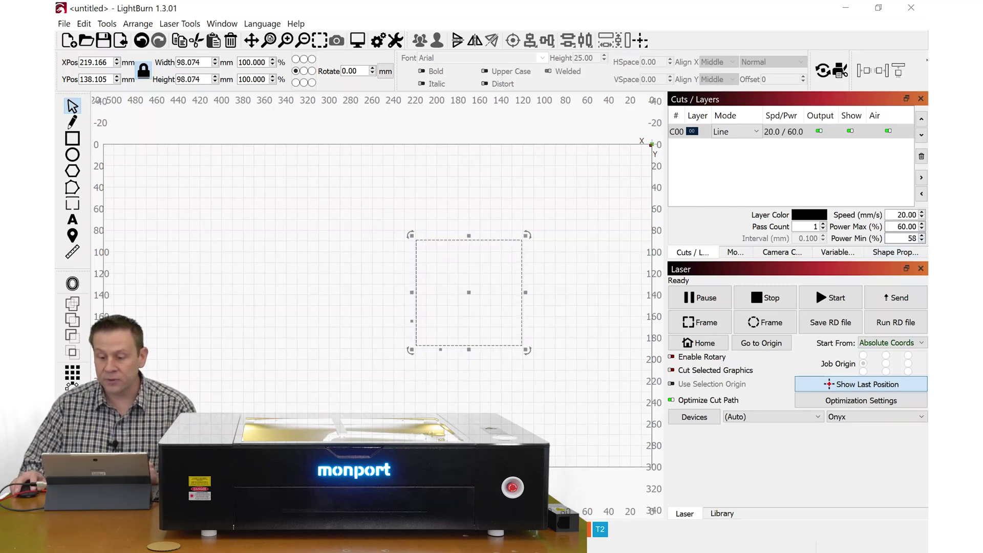